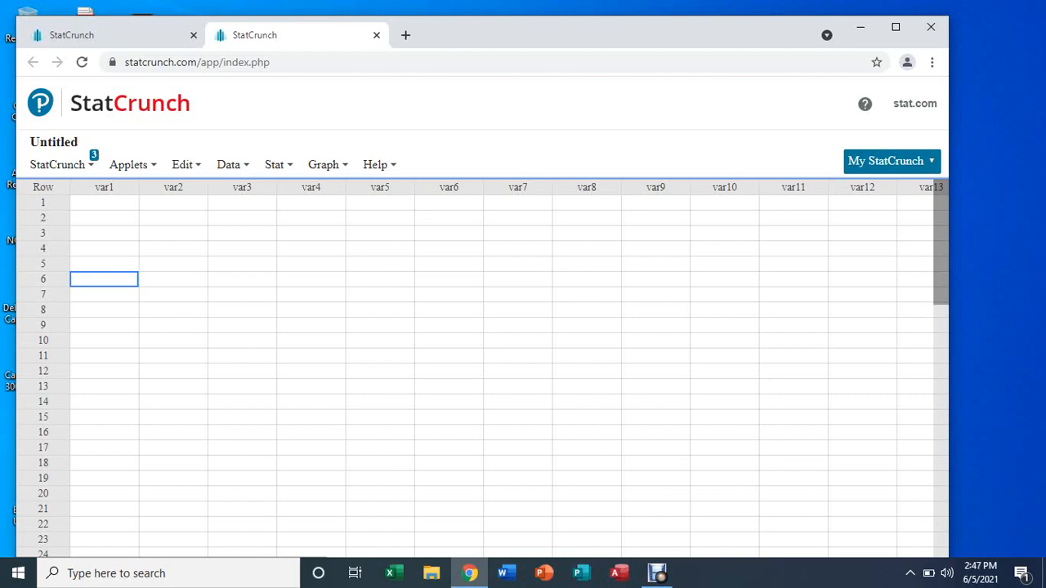
Step: Open the one-sample proportion Width/Sample Size calculator at confidence 0.95 and proportion 0.5
mouse_move(278, 165)
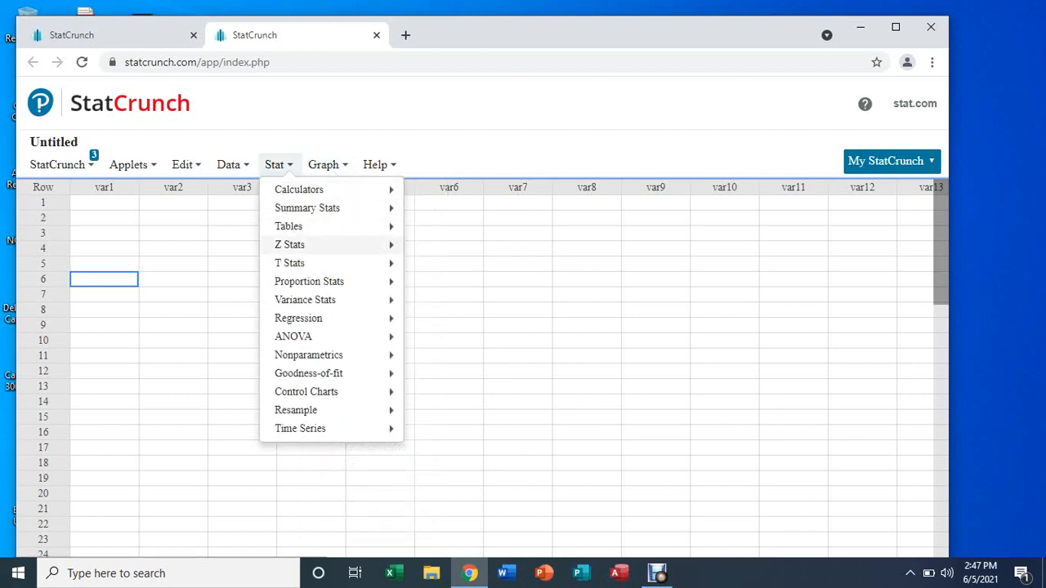
mouse_move(308, 282)
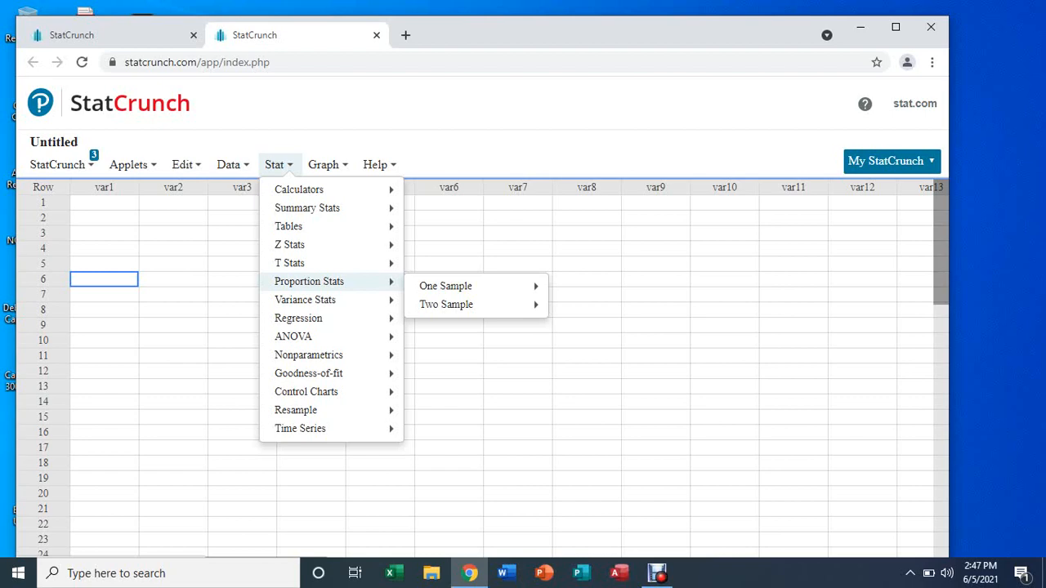
mouse_move(445, 286)
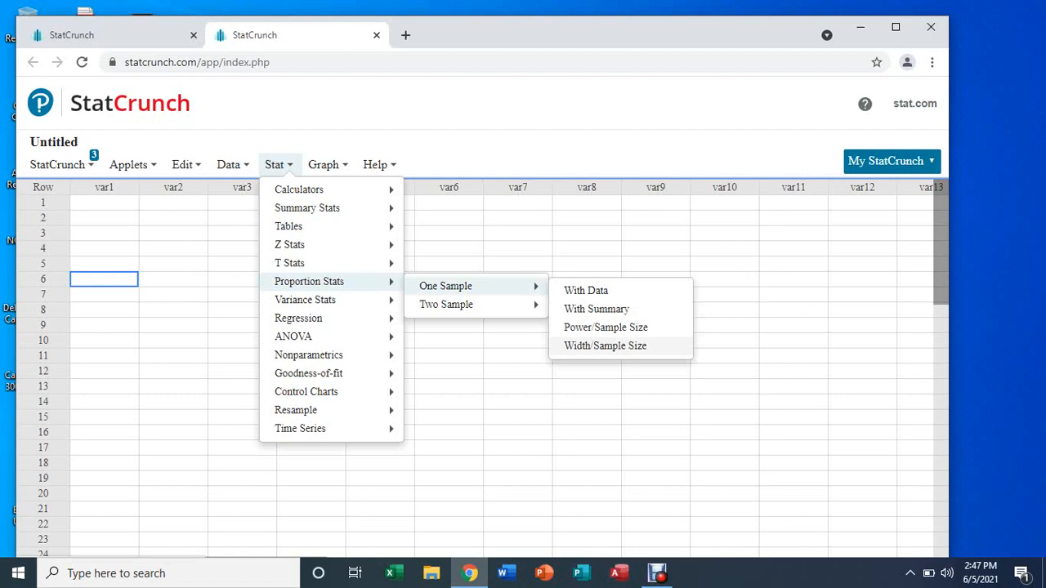
click(605, 346)
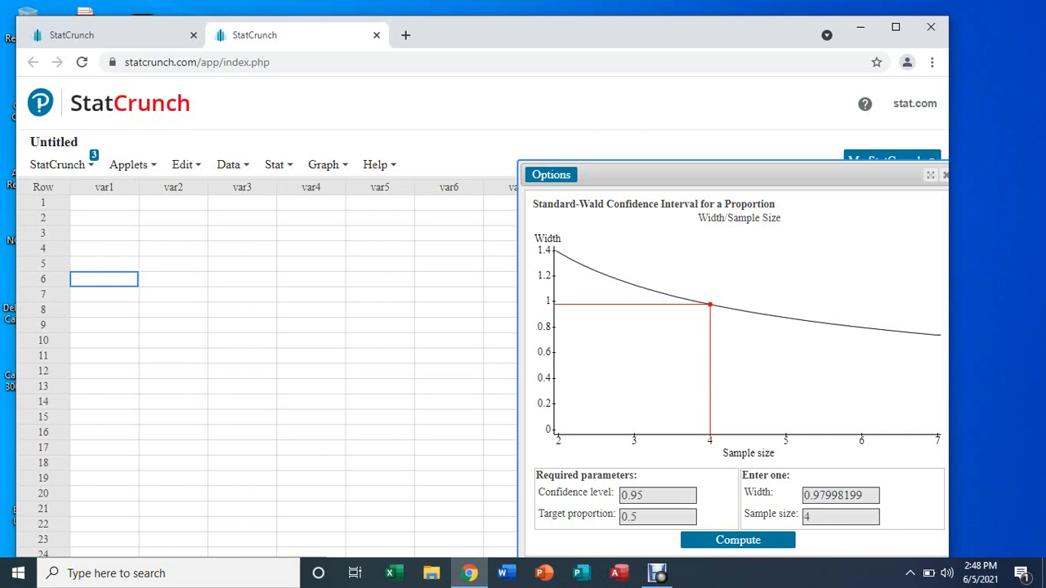
click(864, 495)
Step: Replace the proportion interval width with 0.1 and recompute the required sample size
key(BackSpace)
key(BackSpace)
key(BackSpace)
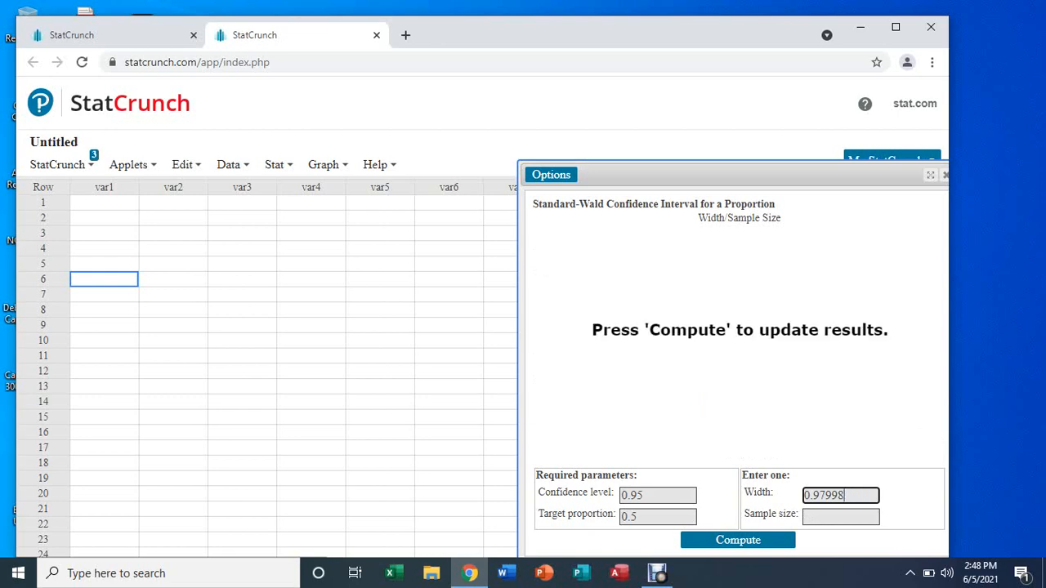
key(BackSpace)
key(BackSpace)
key(BackSpace)
key(BackSpace)
key(BackSpace)
key(BackSpace)
key(BackSpace)
text(0.1)
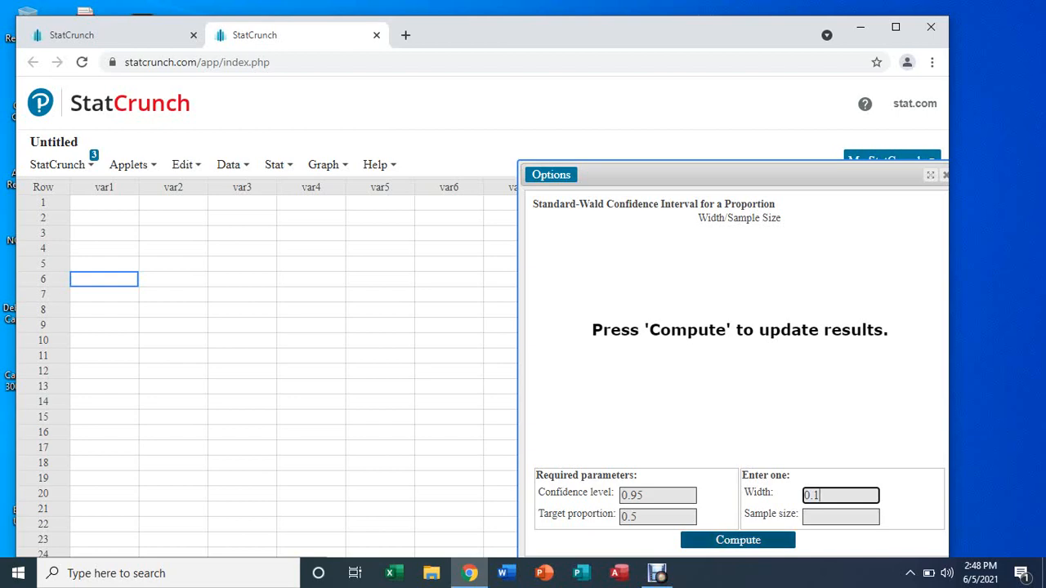
key(Return)
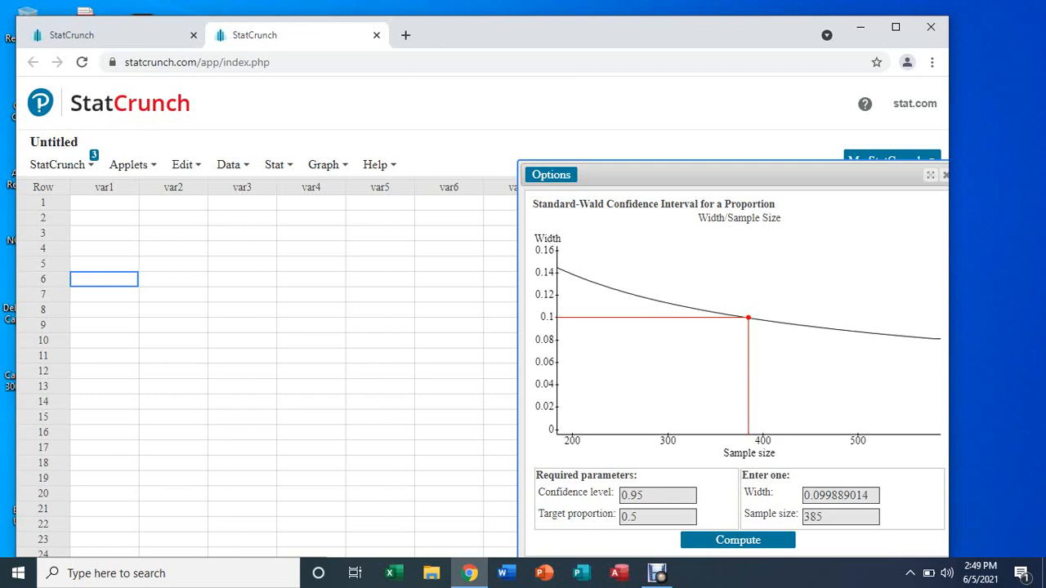
Step: Close the proportion sample size results and maximize the browser window
mouse_move(279, 165)
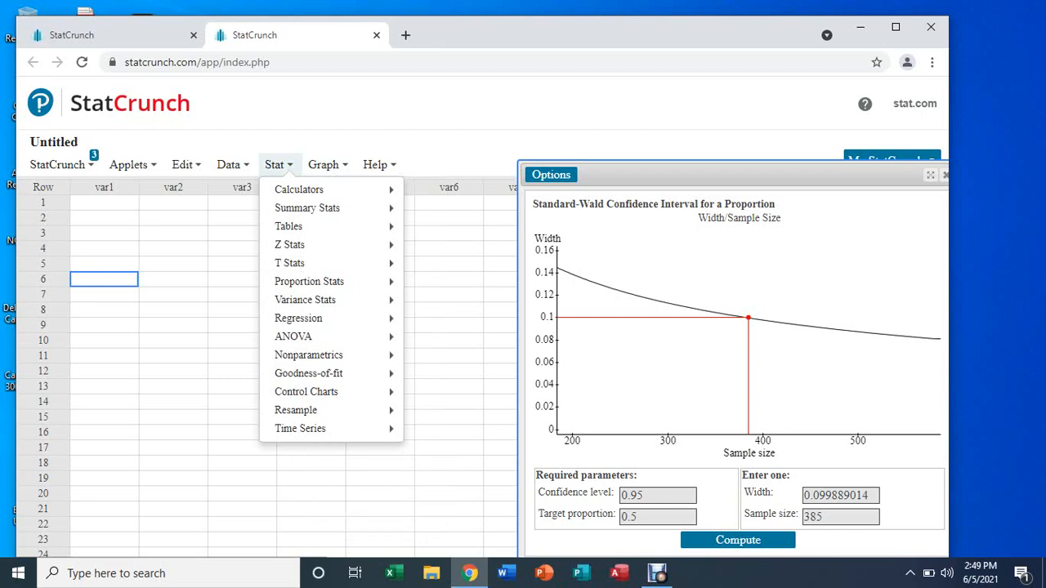
mouse_move(311, 226)
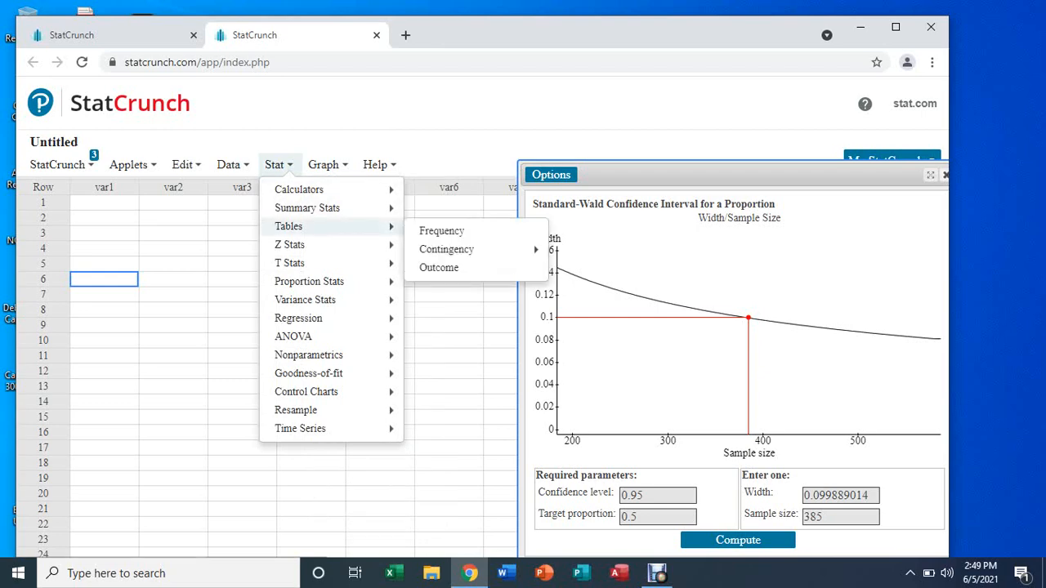
click(945, 175)
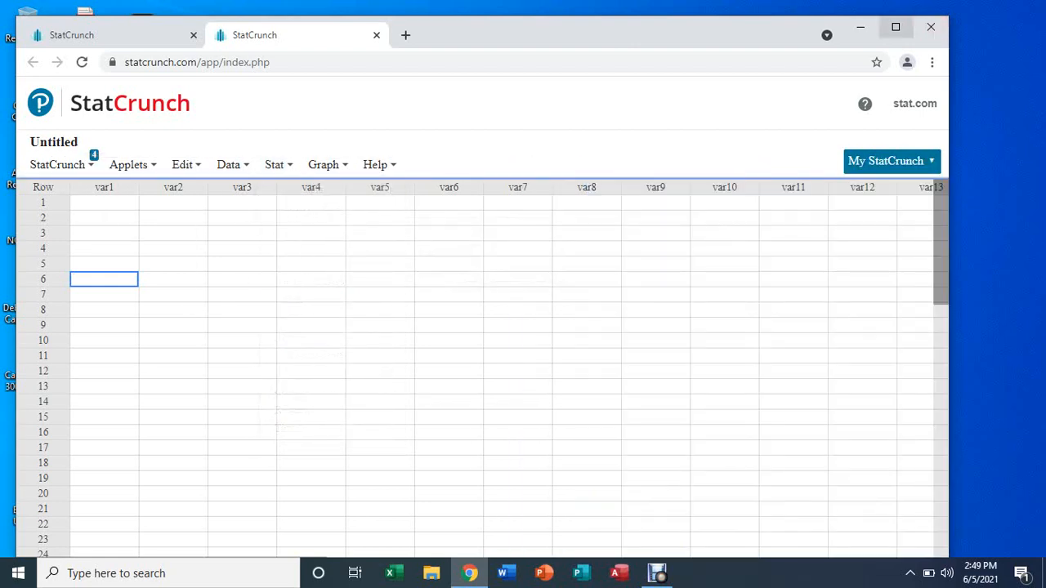
click(895, 27)
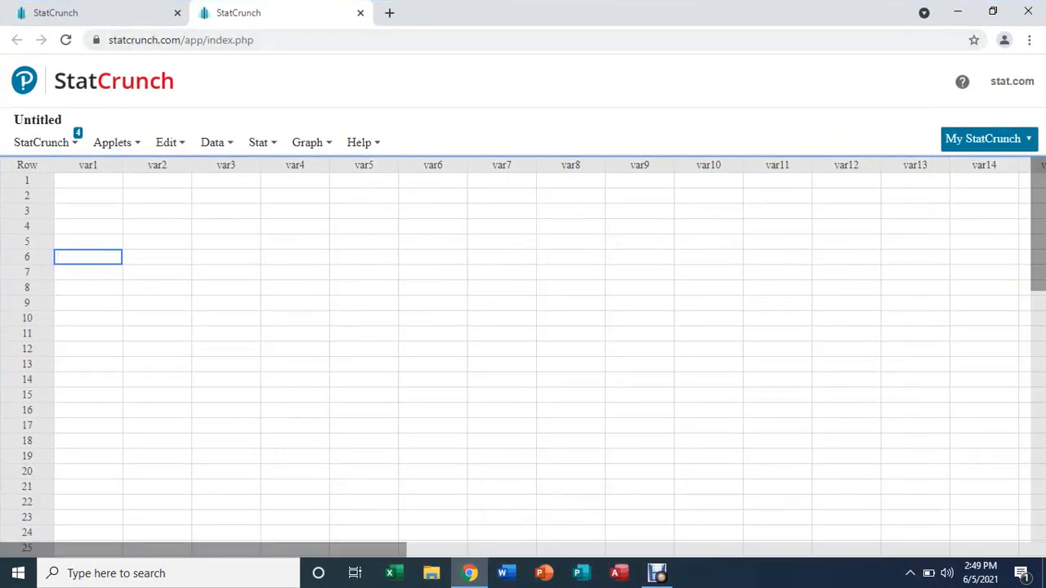
Step: Open the Z one-sample mean Width/Sample Size calculator with confidence 0.95 and std. dev. 1
click(259, 142)
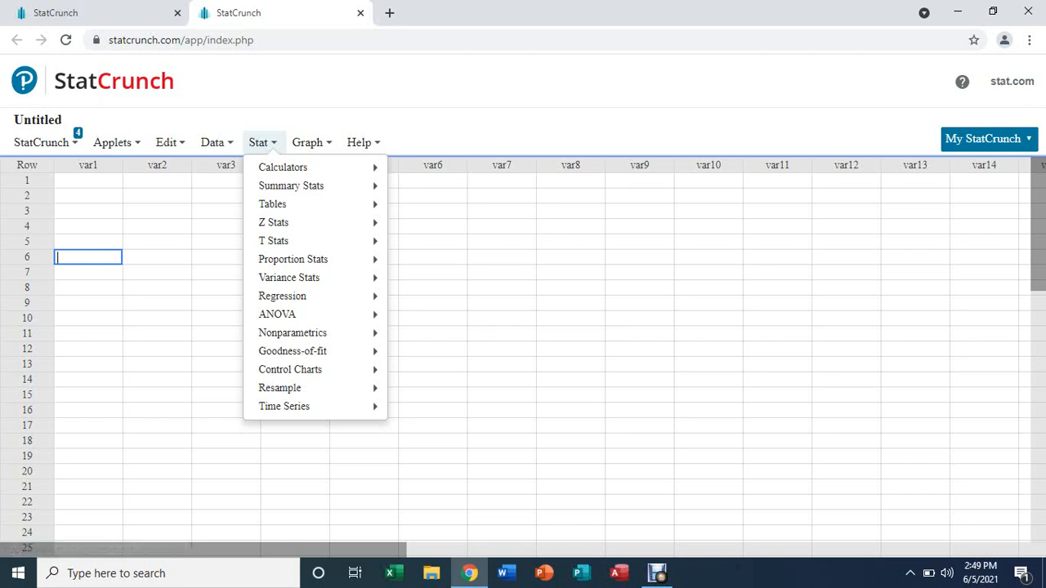
mouse_move(278, 222)
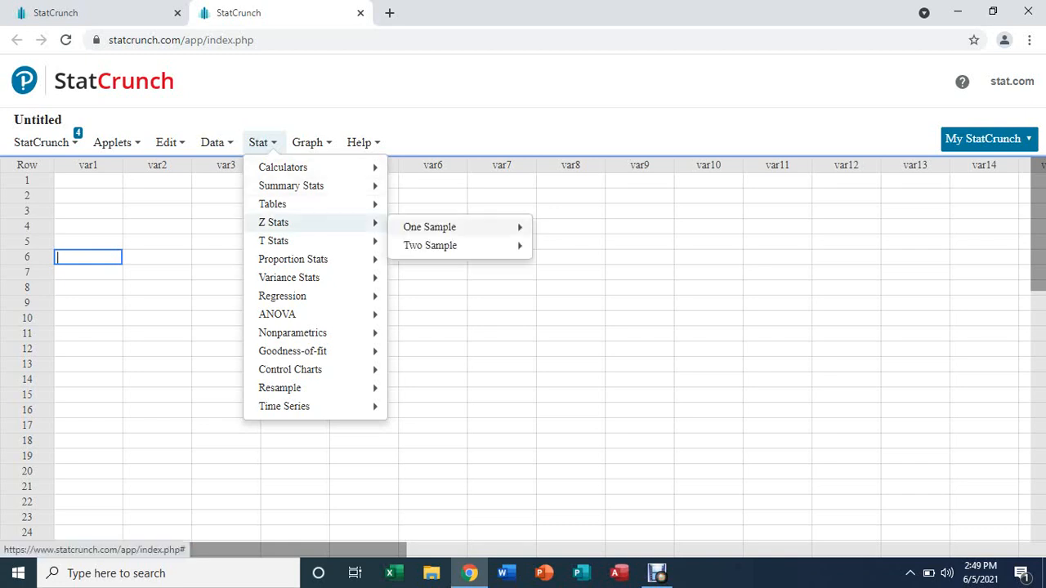
mouse_move(428, 227)
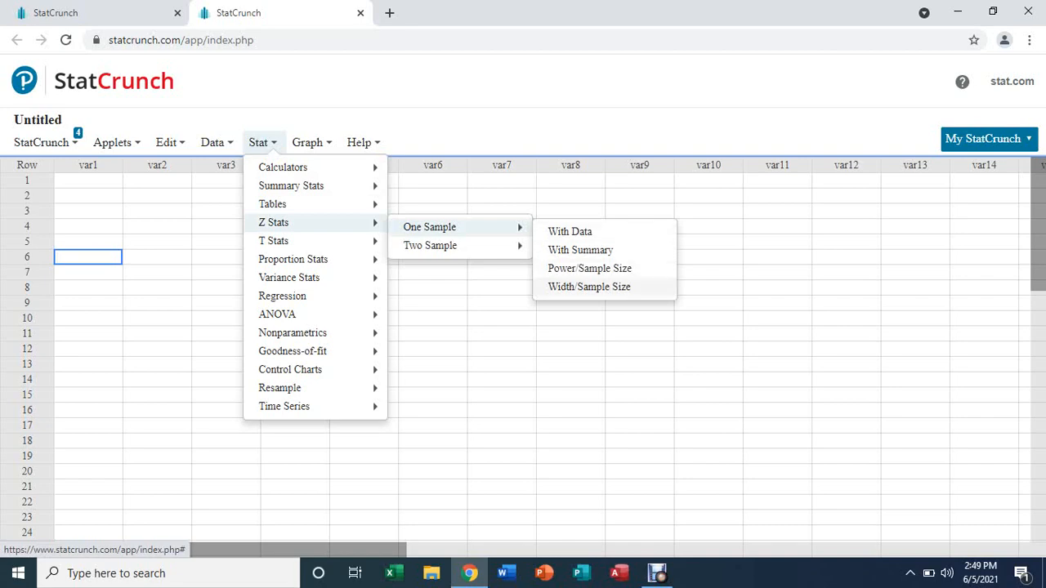
click(588, 286)
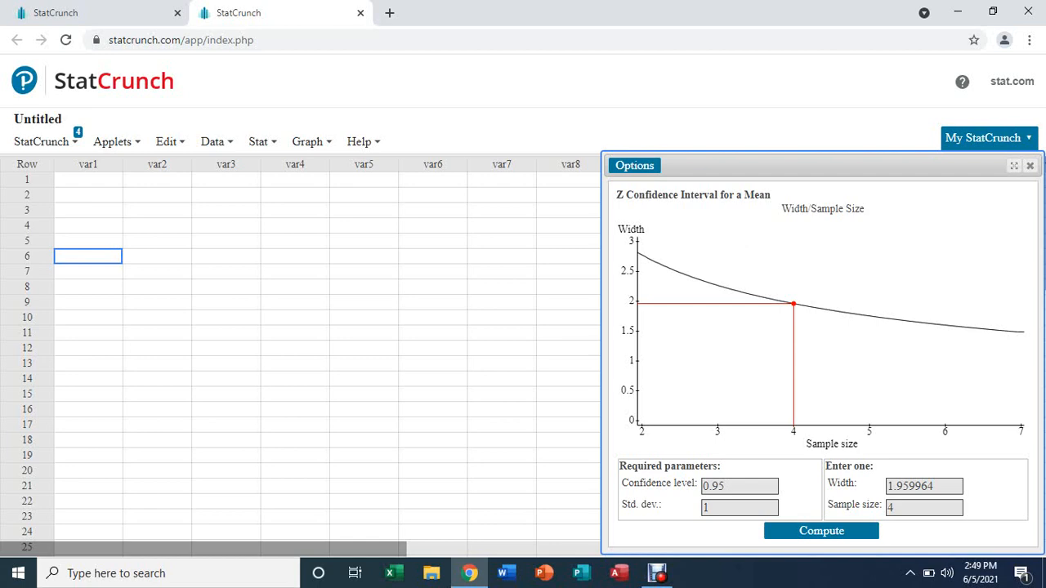
Step: Set the Z mean interval width to 0.1 and compute the required sample size of 1537
click(938, 486)
key(BackSpace)
key(BackSpace)
key(BackSpace)
key(BackSpace)
key(BackSpace)
key(BackSpace)
key(BackSpace)
key(BackSpace)
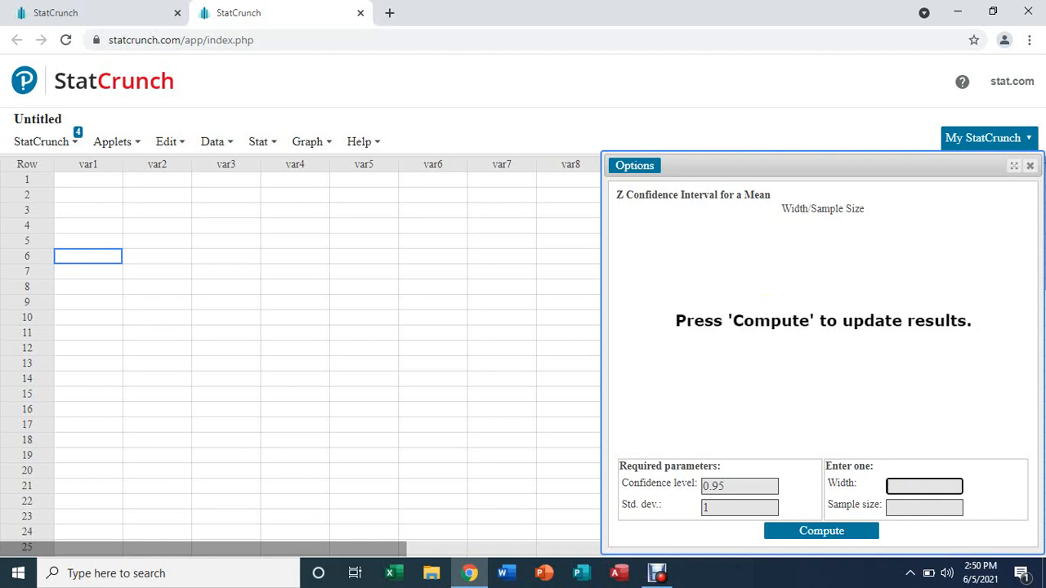
text(0.1)
click(821, 531)
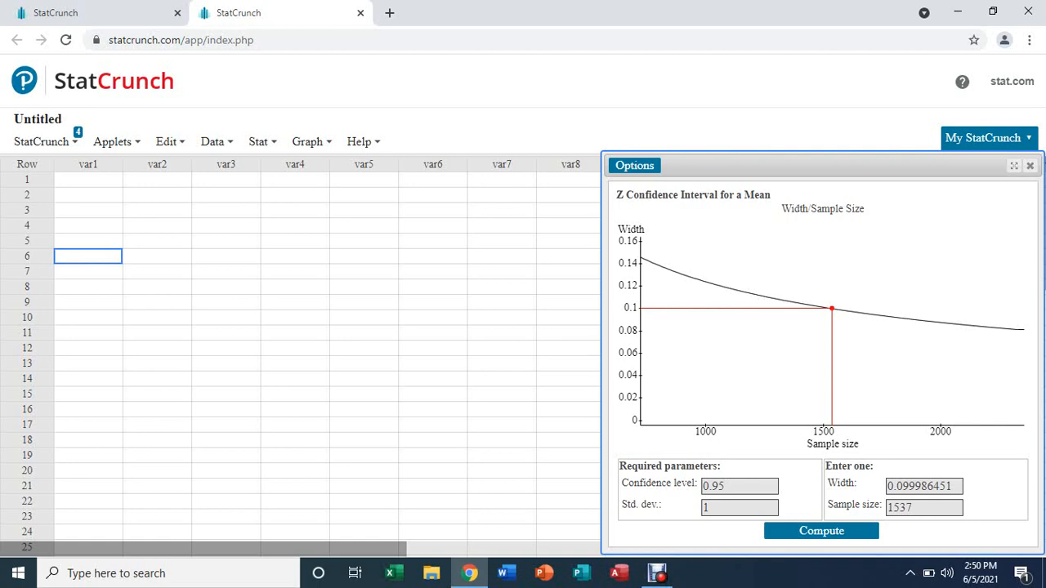
click(922, 507)
key(BackSpace)
key(BackSpace)
key(BackSpace)
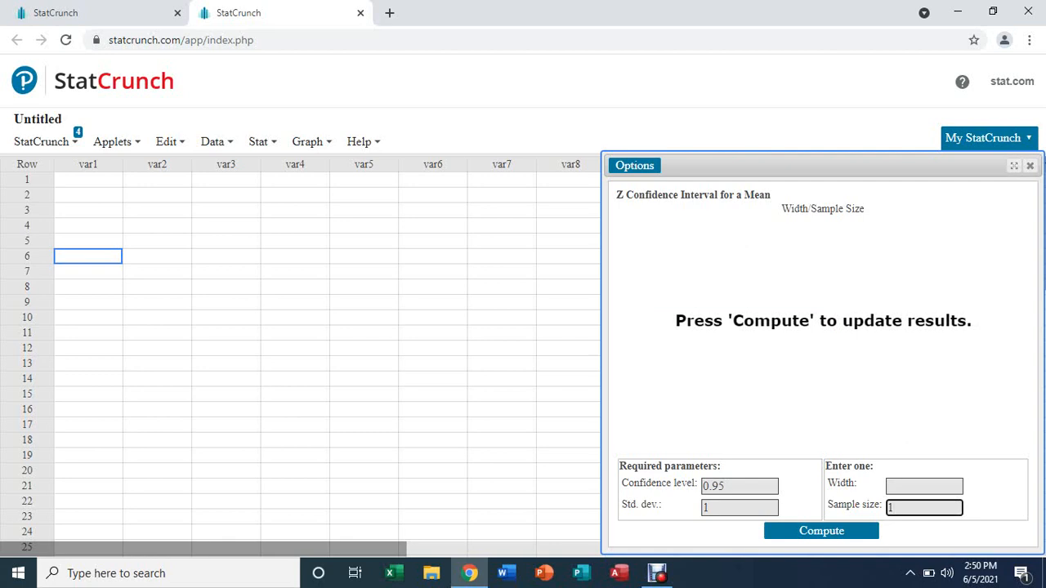
text(537)
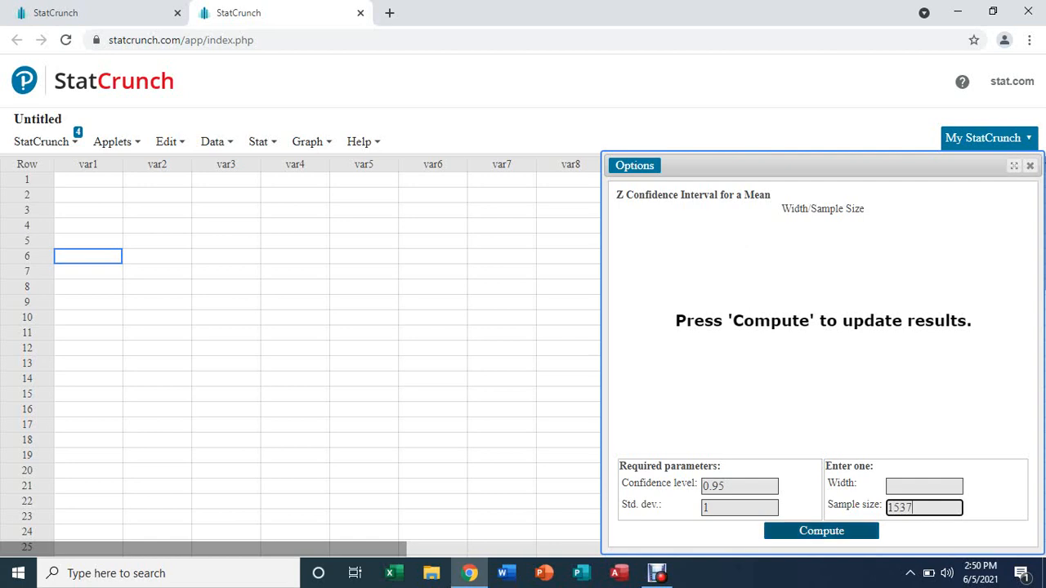
click(822, 531)
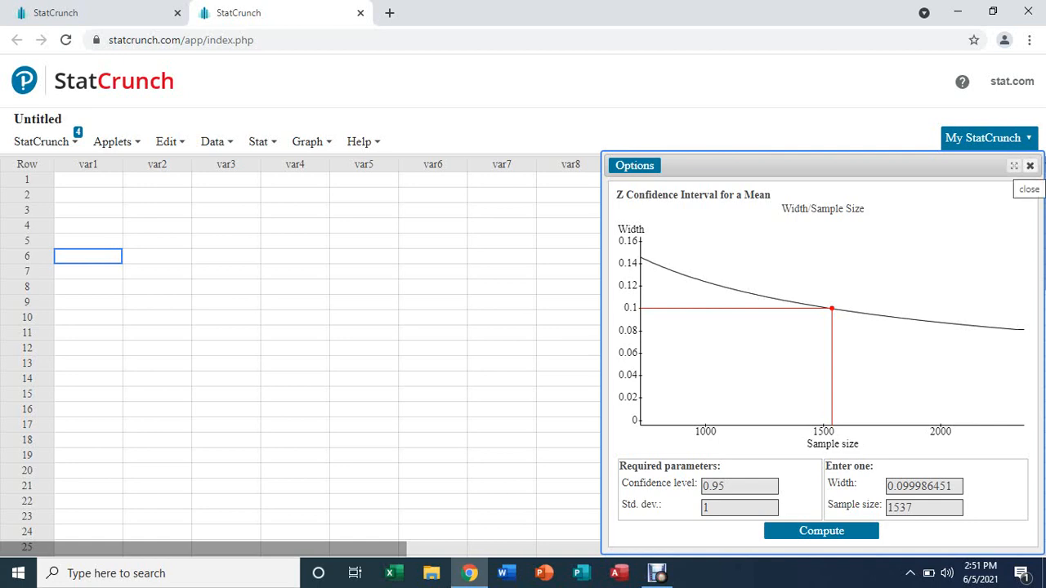
Step: Close the Z results and open the T one-sample mean Width/Sample Size calculator
click(1029, 165)
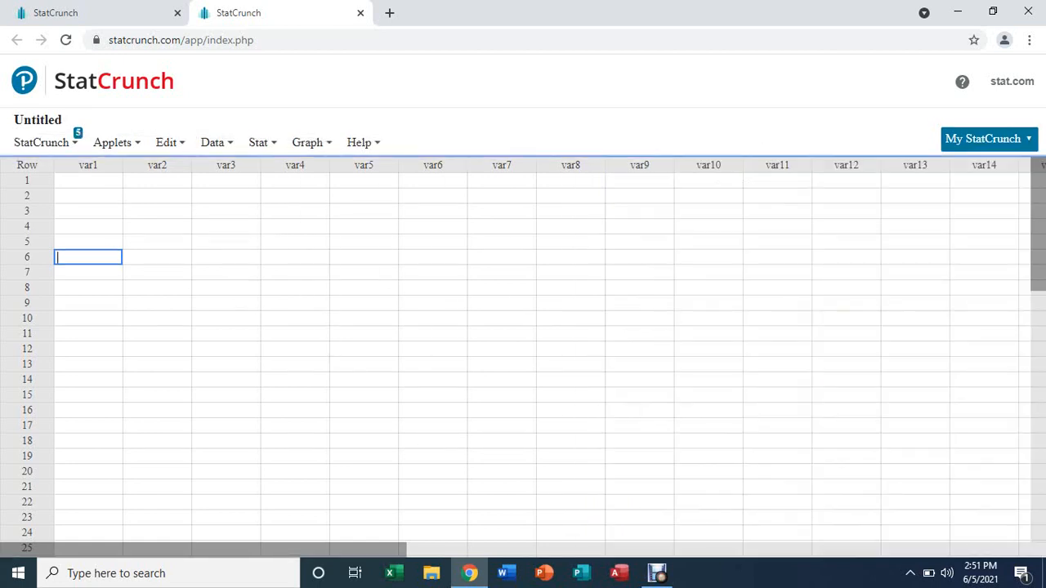
click(263, 142)
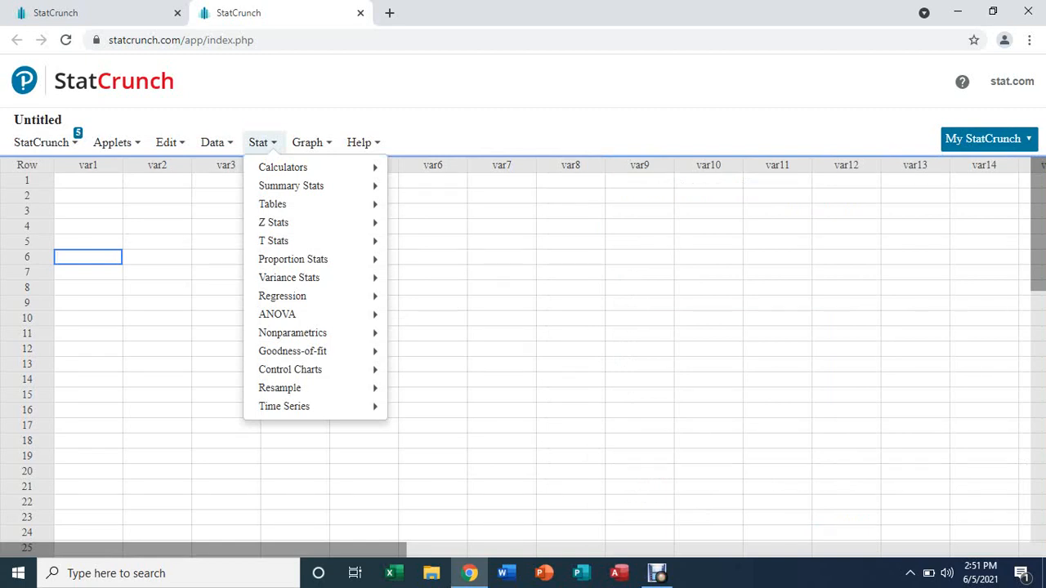
mouse_move(273, 240)
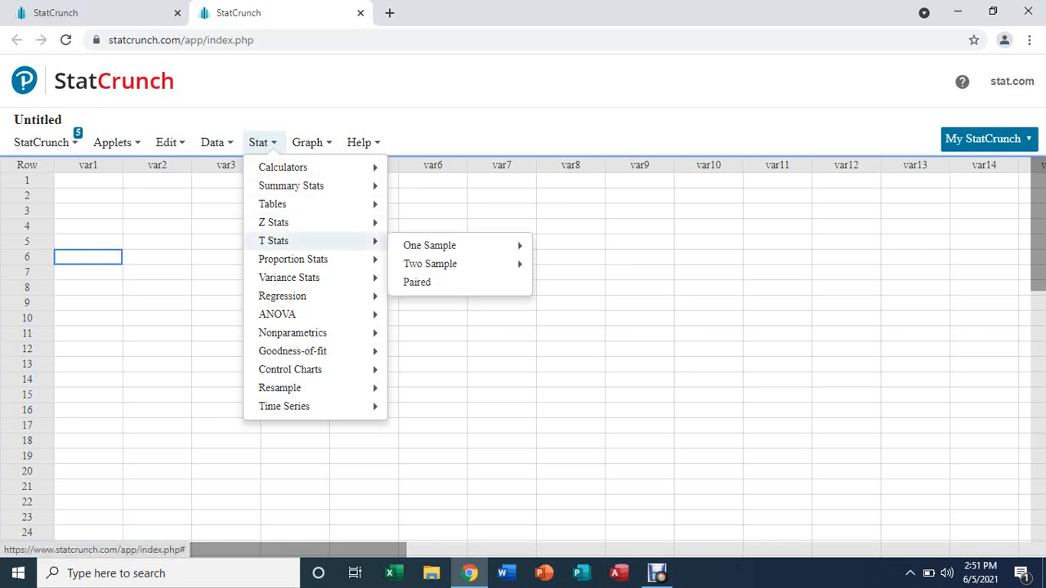
mouse_move(429, 245)
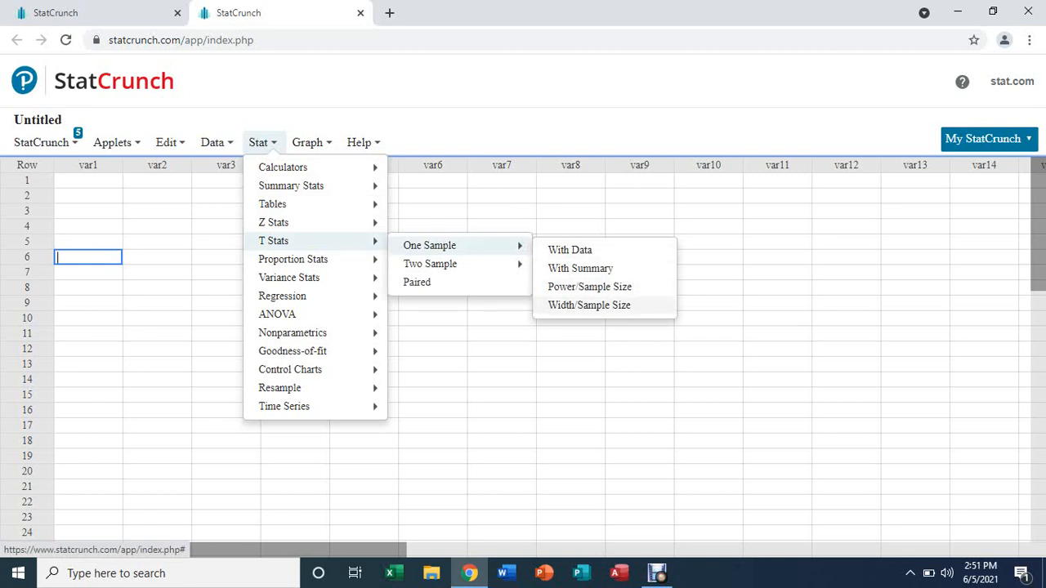
click(588, 305)
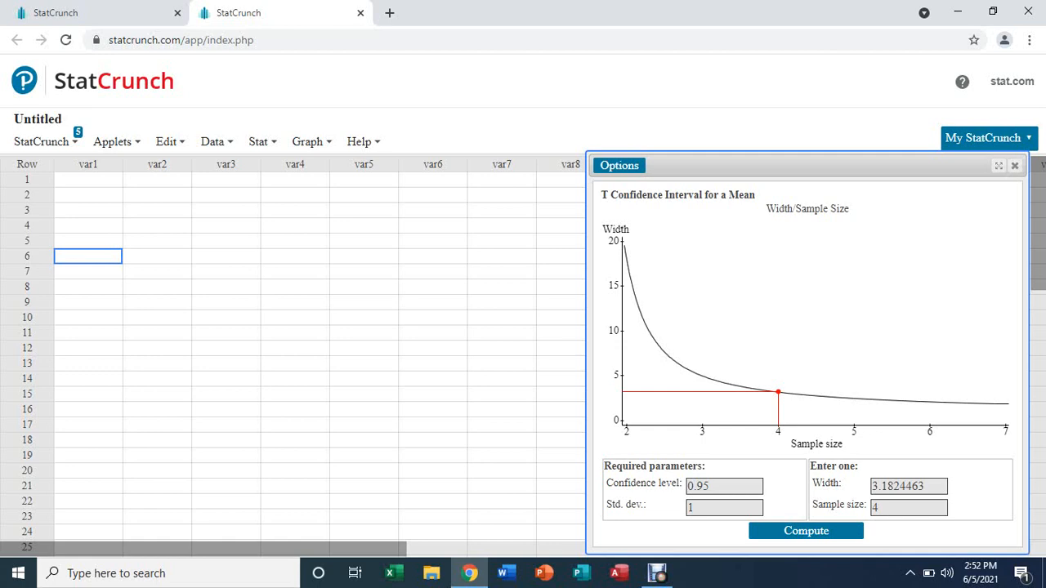
Step: Enter width 0.1 in the T mean calculator and compute, giving sample size 1540
click(929, 486)
key(BackSpace)
key(BackSpace)
key(BackSpace)
key(BackSpace)
key(BackSpace)
key(BackSpace)
key(BackSpace)
key(BackSpace)
key(BackSpace)
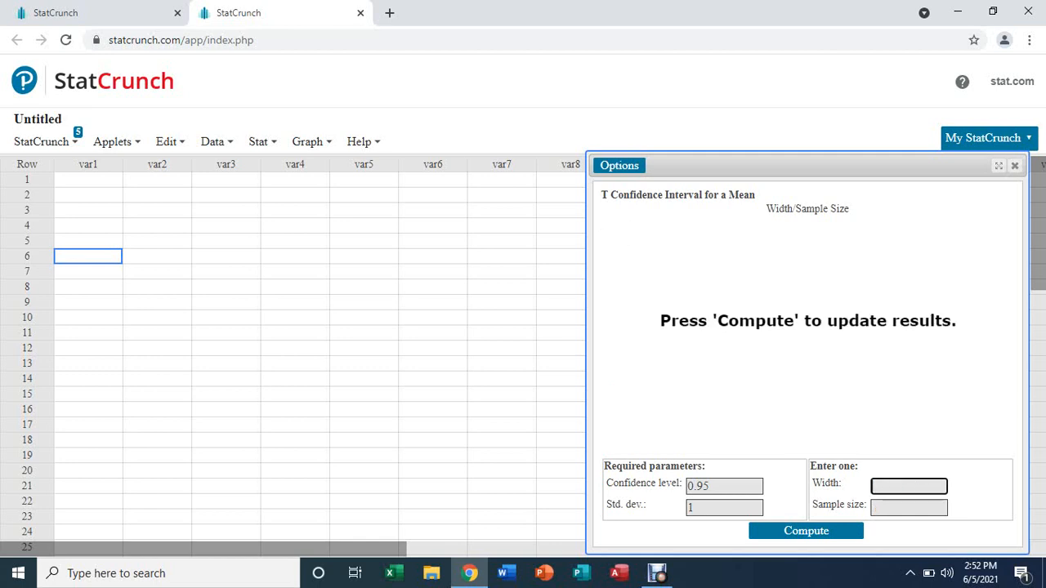
text(1)
key(Return)
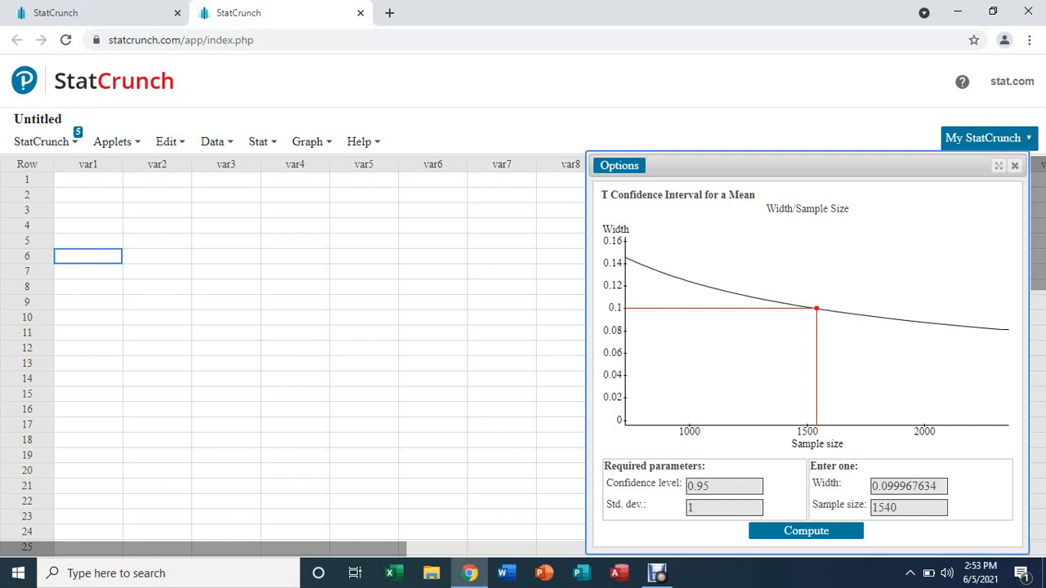
key(Tab)
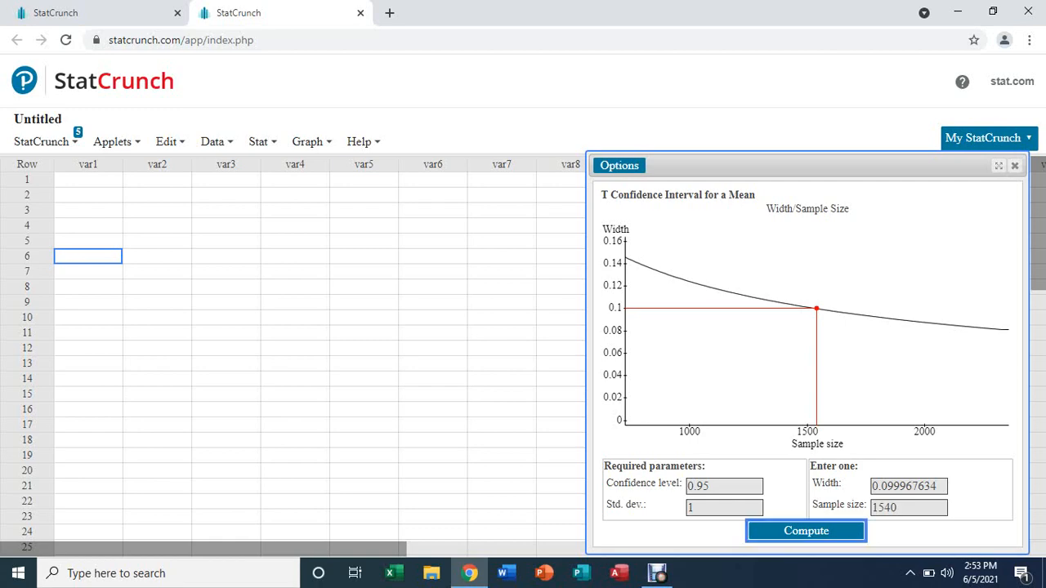